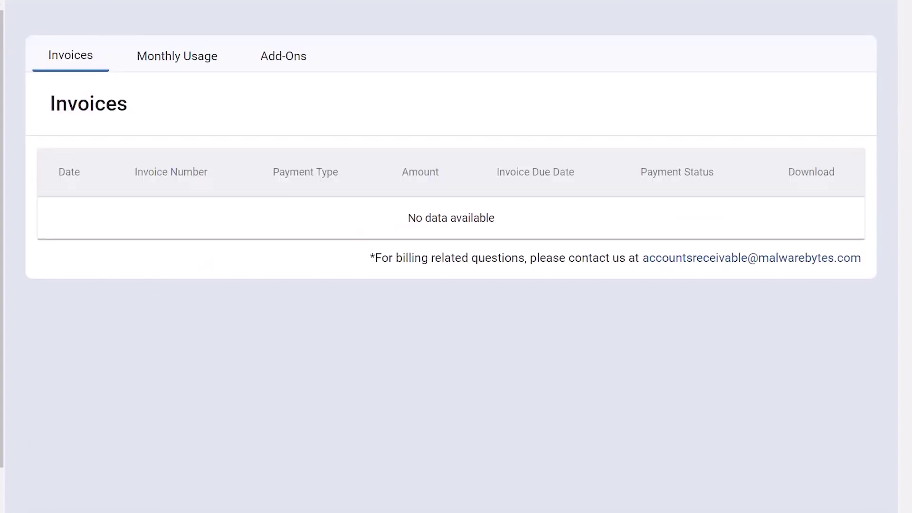
Subscribe to the Vulnerability and Patch Management add-on, accepting the extra fees, and dismiss the introduction
left_click(285, 57)
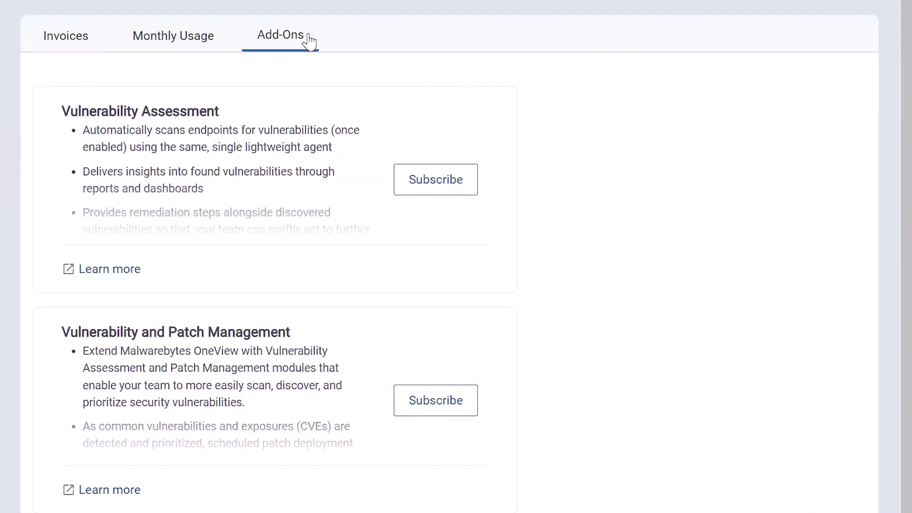
scroll(285, 382, "down", 2)
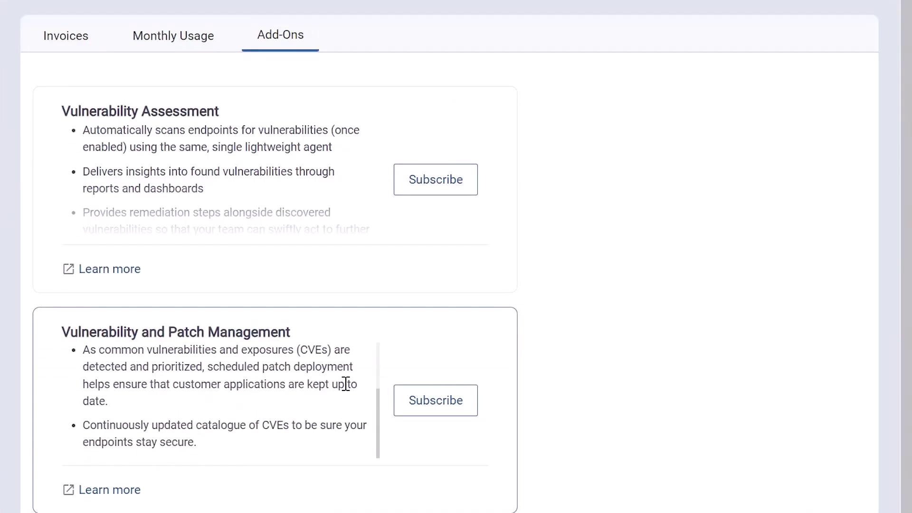
left_click(407, 403)
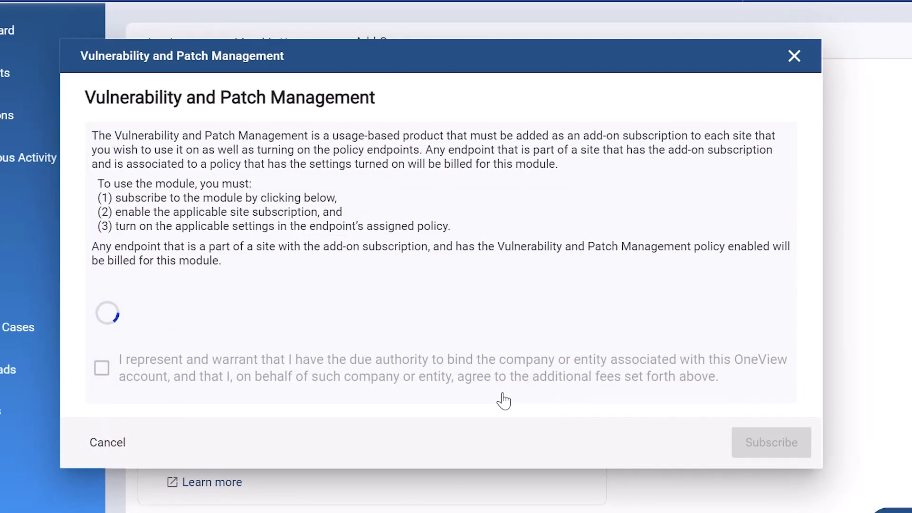
left_click(101, 368)
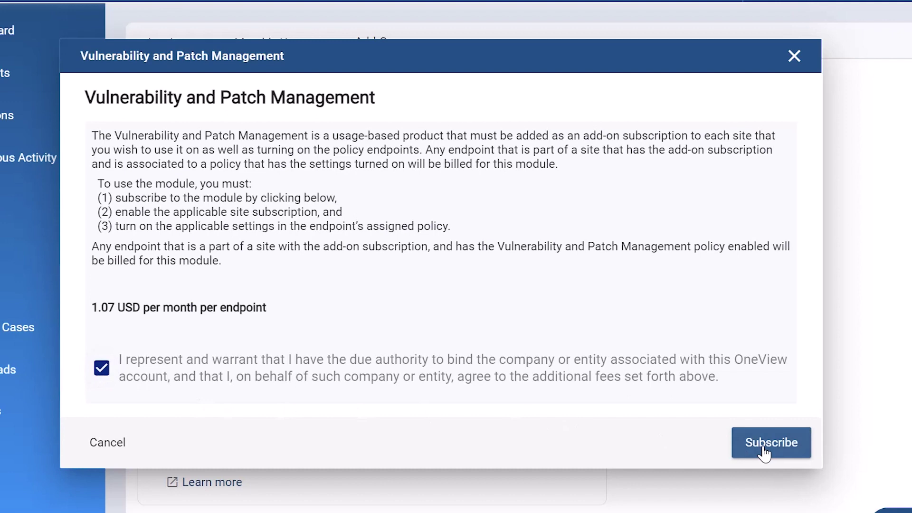
left_click(764, 449)
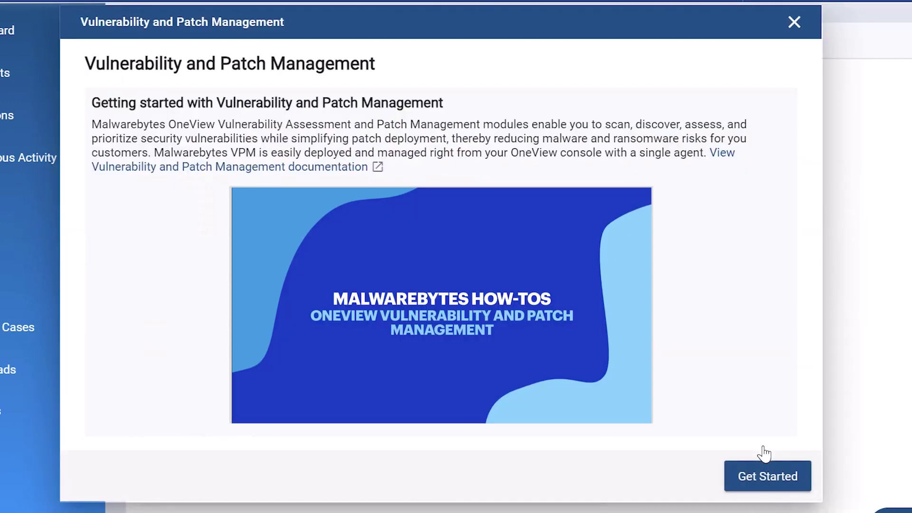
left_click(765, 481)
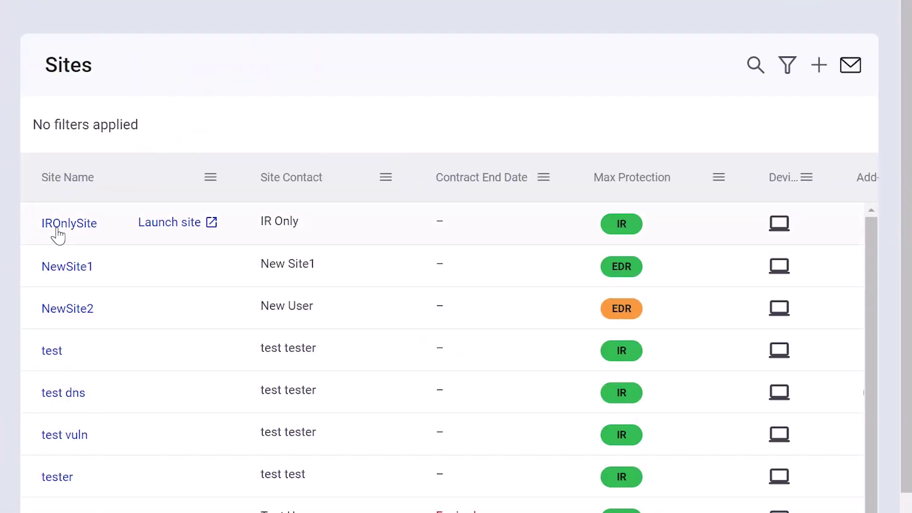
Set IROnlySite's Incident Response license allocation to 10
left_click(58, 234)
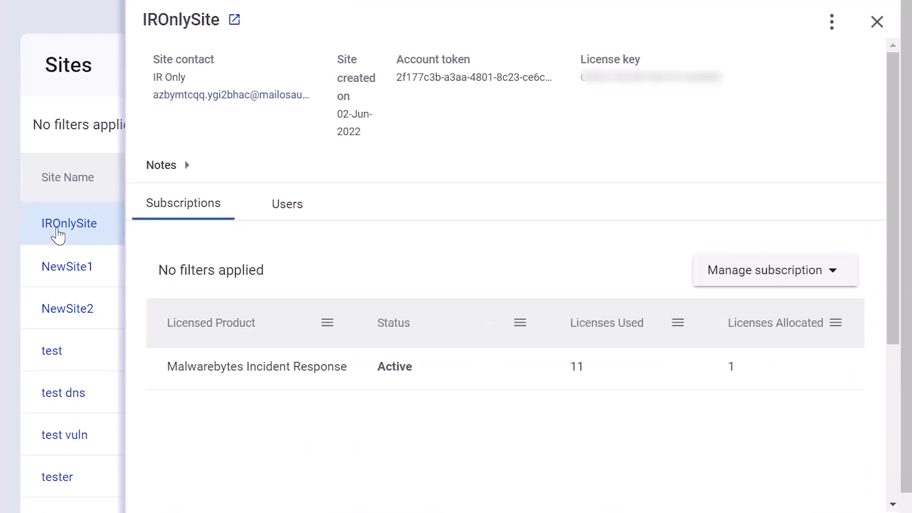
left_click(726, 272)
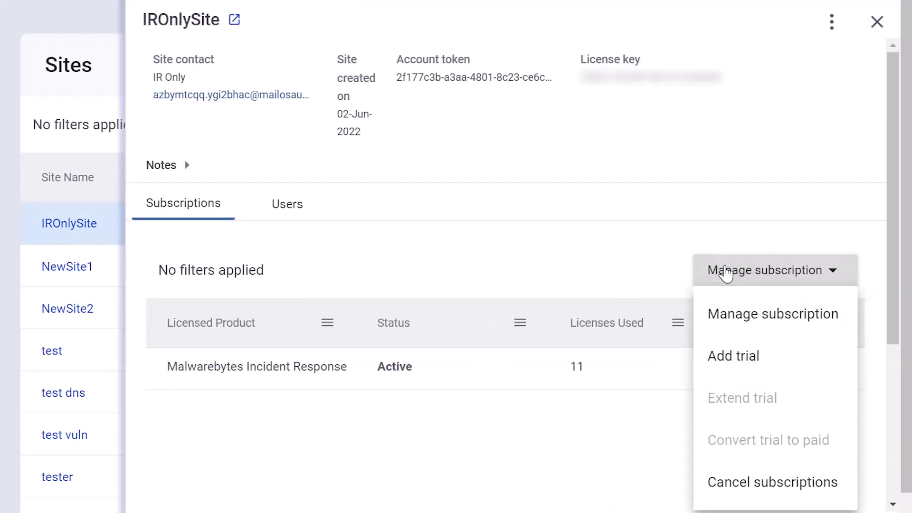
left_click(739, 315)
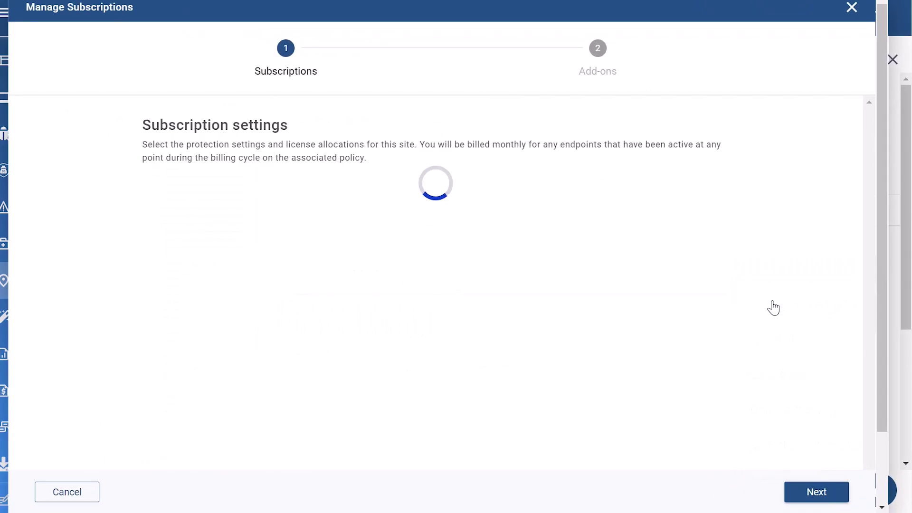
left_click(697, 276)
type("0")
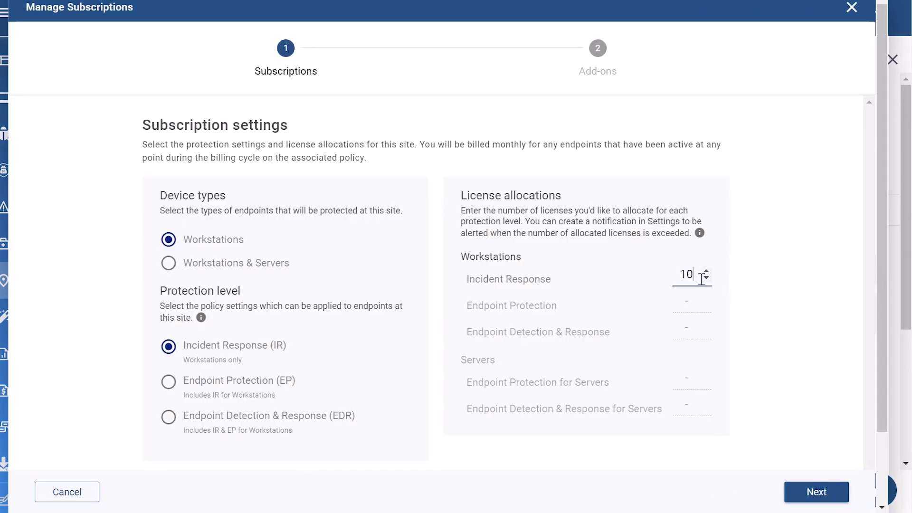
left_click(805, 492)
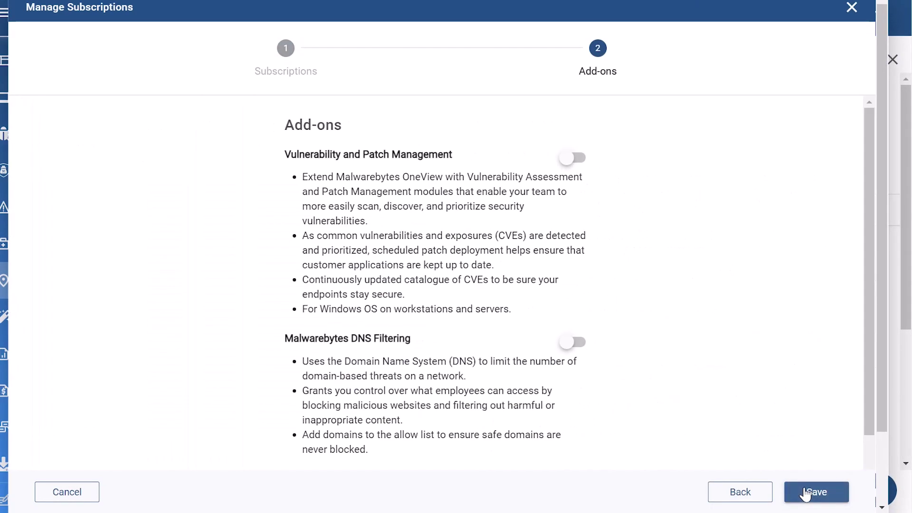
Enable Vulnerability and Patch Management with 10 endpoints, accept the charges, and save
left_click(566, 163)
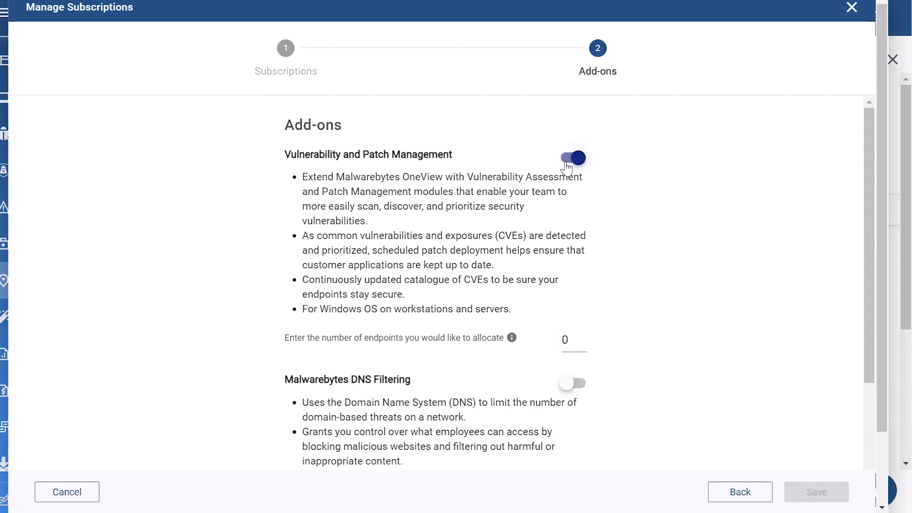
left_click(565, 340)
type("1")
scroll(654, 378, "down", 3)
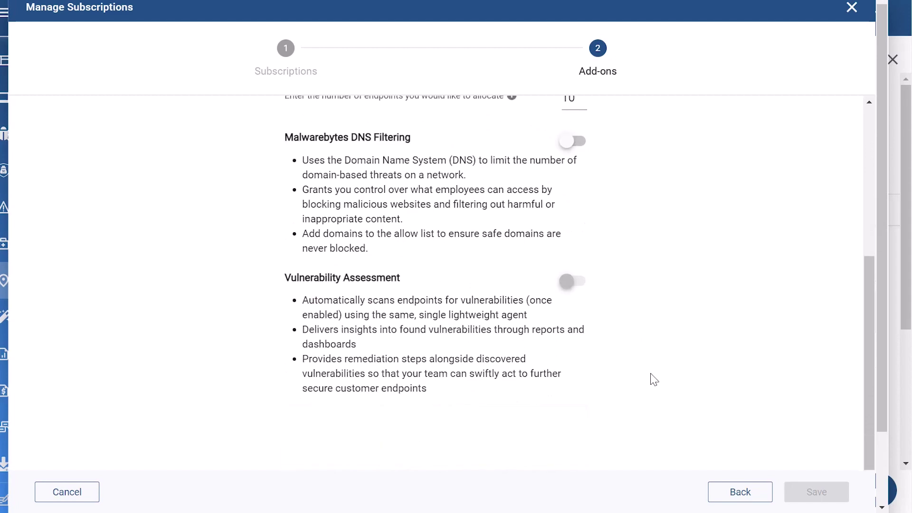
scroll(883, 442, "down", 2)
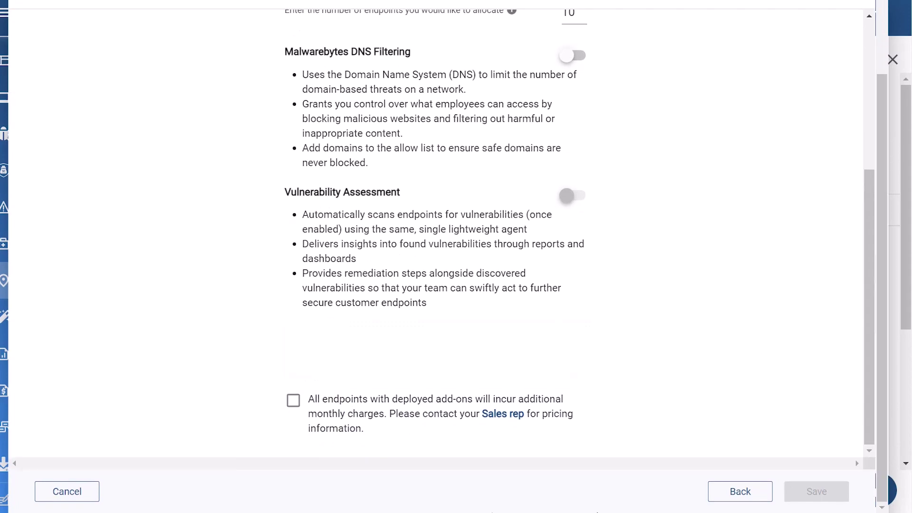
left_click(295, 409)
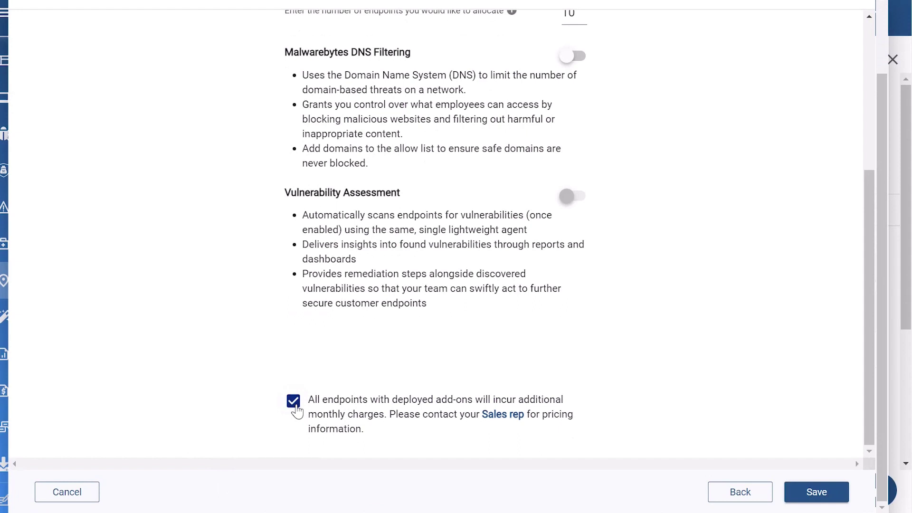
left_click(804, 501)
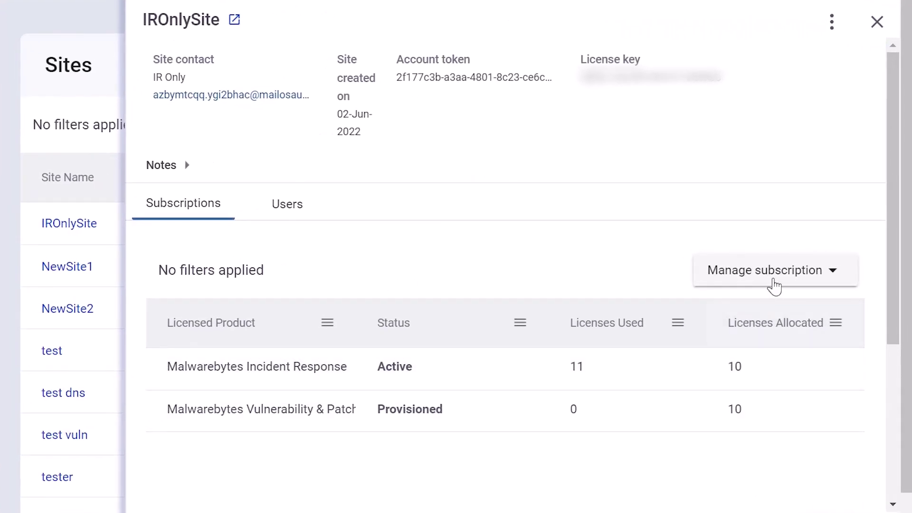
left_click(775, 285)
Back out of the cancel-subscriptions prompt without cancelling the patch management add-on
left_click(778, 487)
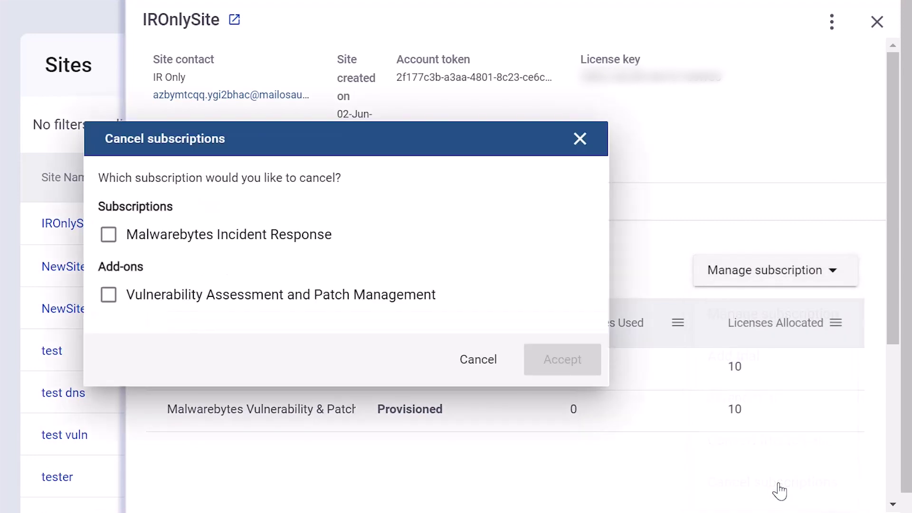
left_click(108, 296)
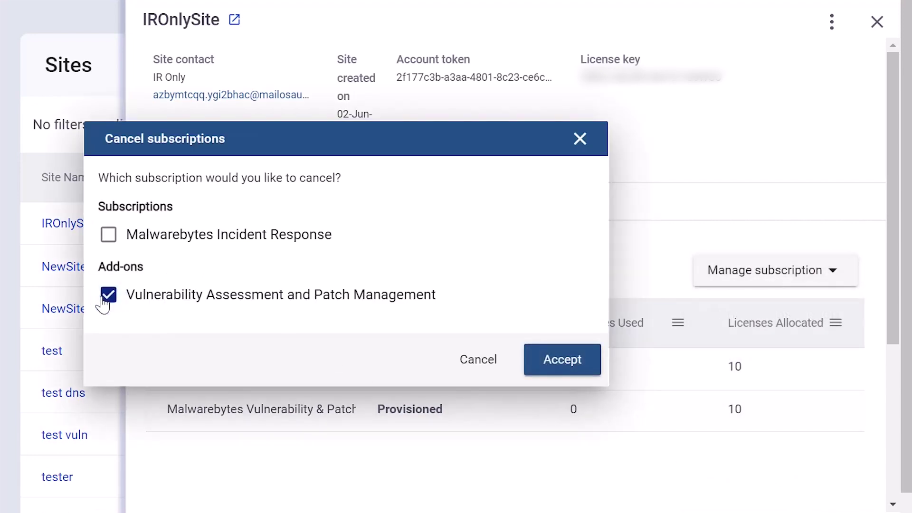
left_click(480, 369)
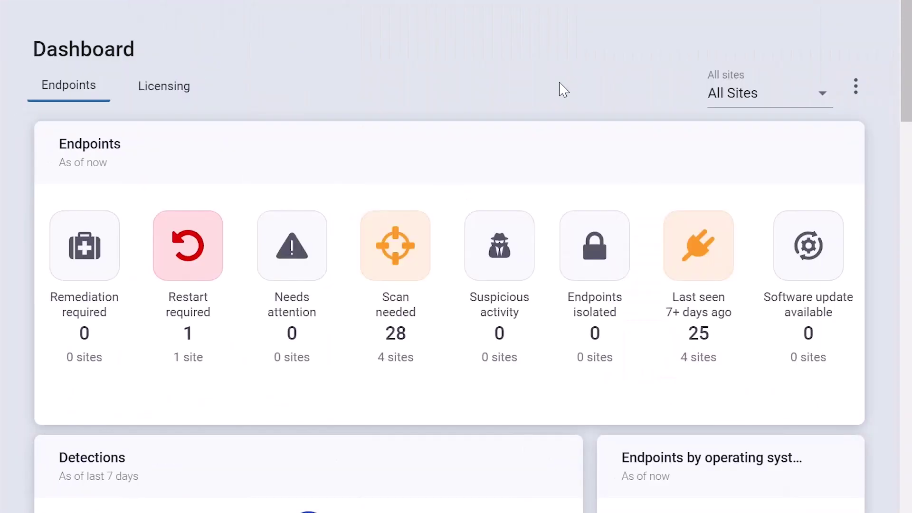
Add the Vulnerabilities by severity widget to the Endpoints dashboard
left_click(856, 89)
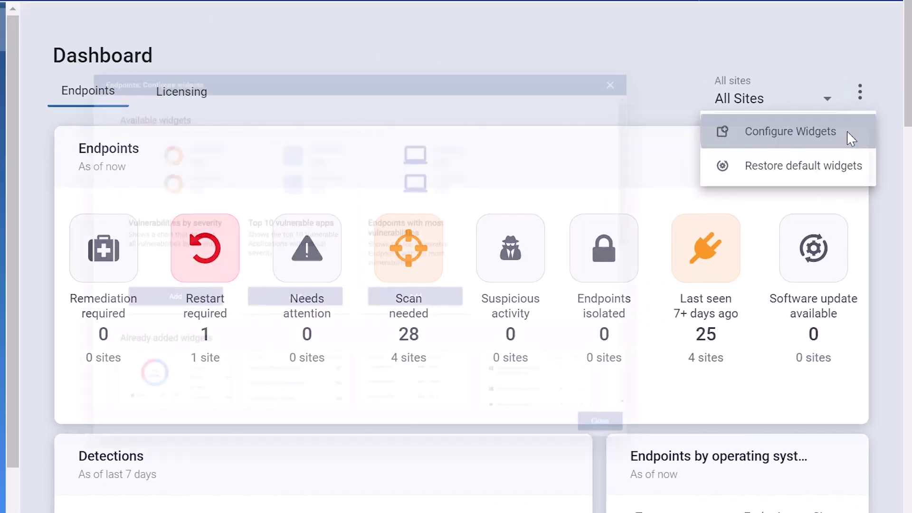
left_click(845, 128)
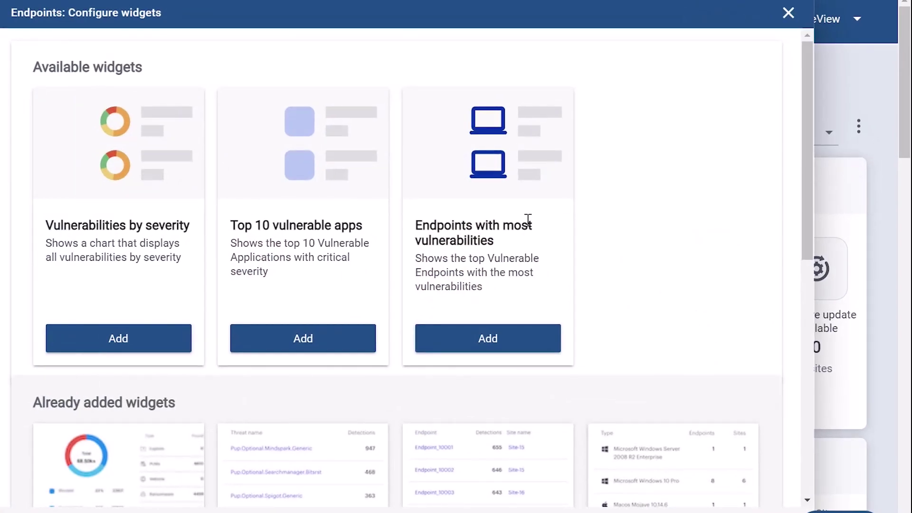
left_click(125, 339)
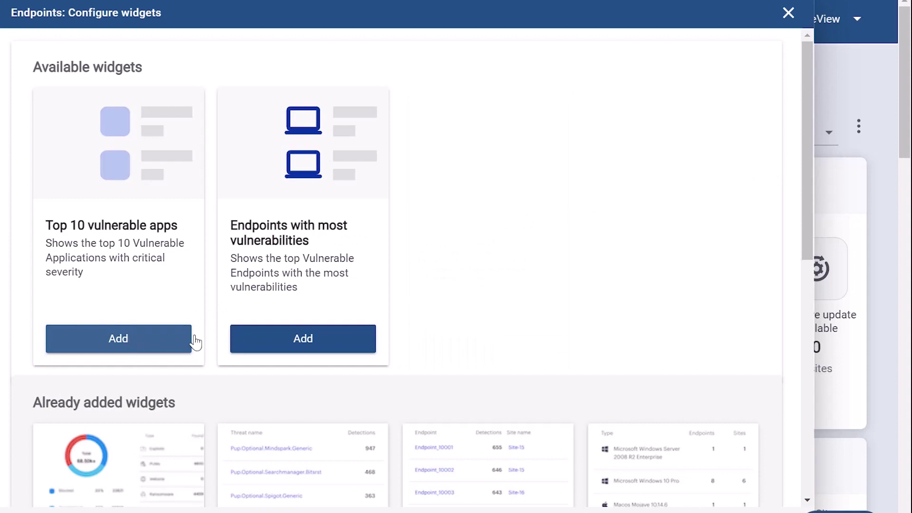
scroll(713, 463, "down", 1)
left_click(763, 504)
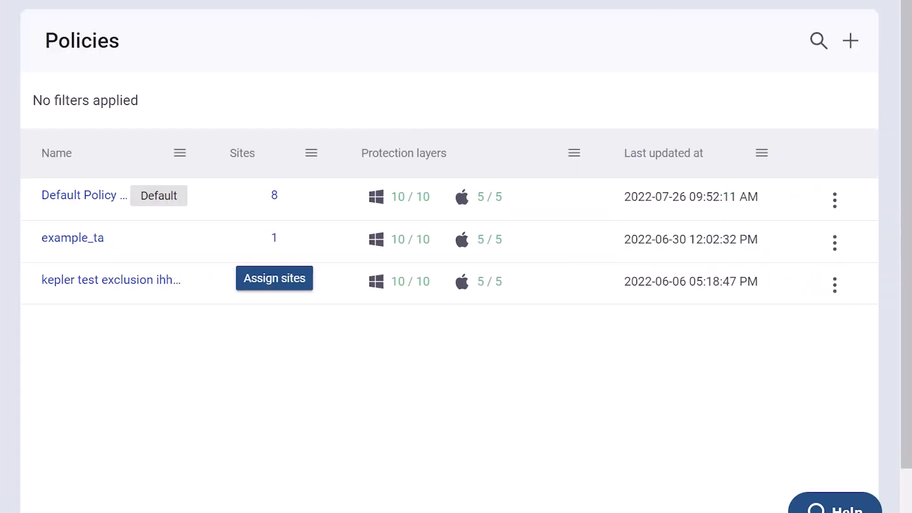
Allow Windows and macOS vulnerability scans and Windows OS patching in Default Policy, and save
left_click(48, 202)
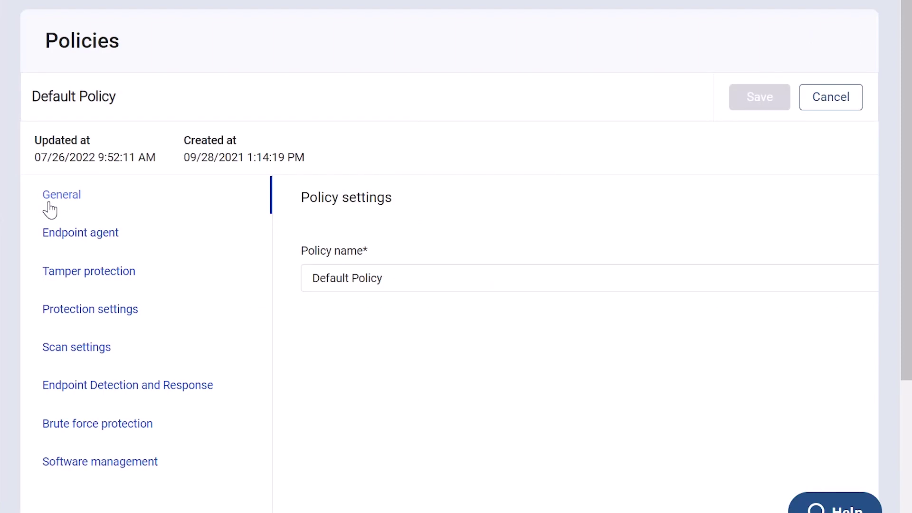
left_click(68, 470)
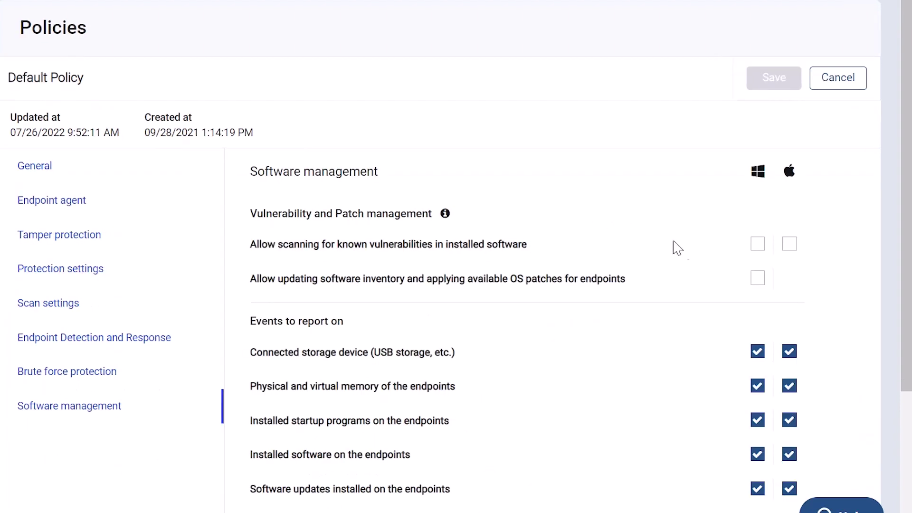
left_click(757, 245)
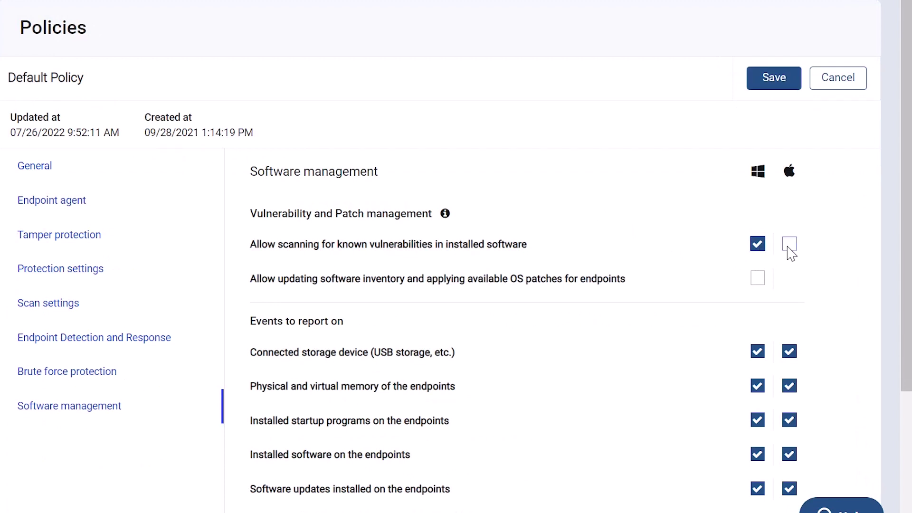
left_click(788, 245)
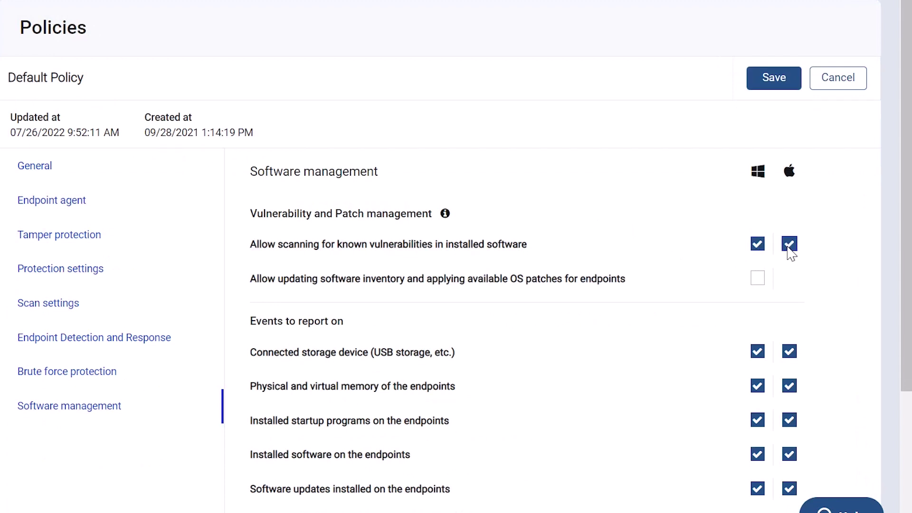
left_click(760, 284)
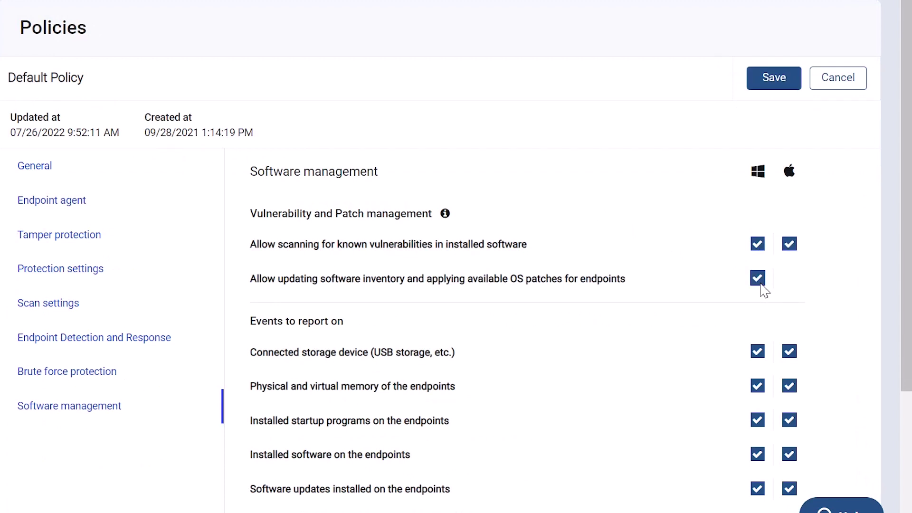
left_click(776, 85)
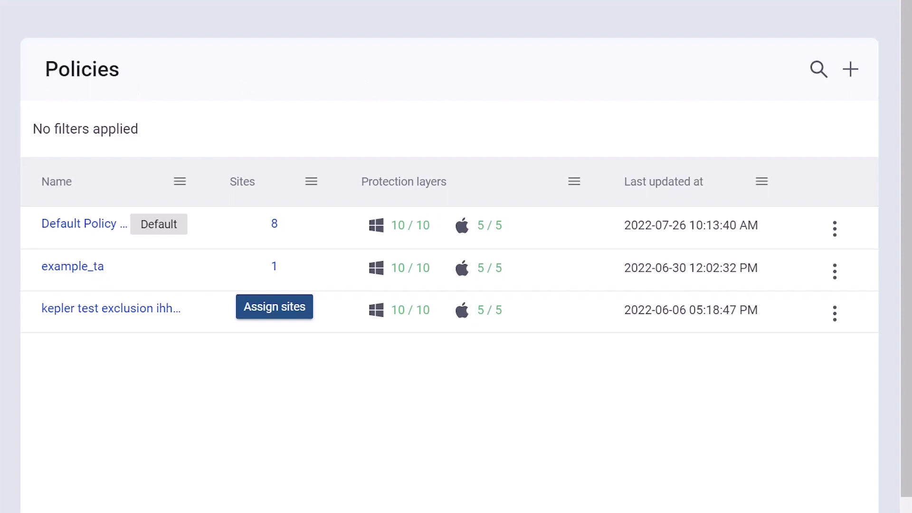
left_click(274, 266)
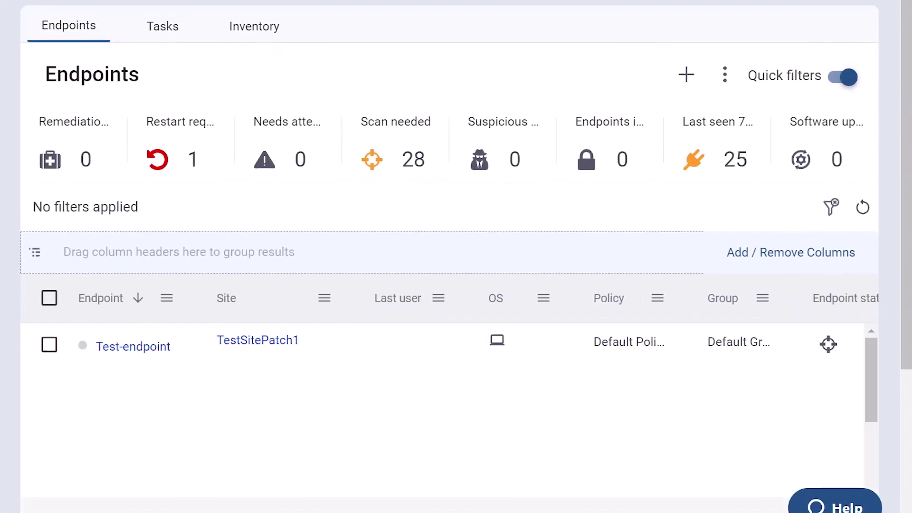
Filter the endpoint list to IROnlySite and the default policy
left_click(325, 293)
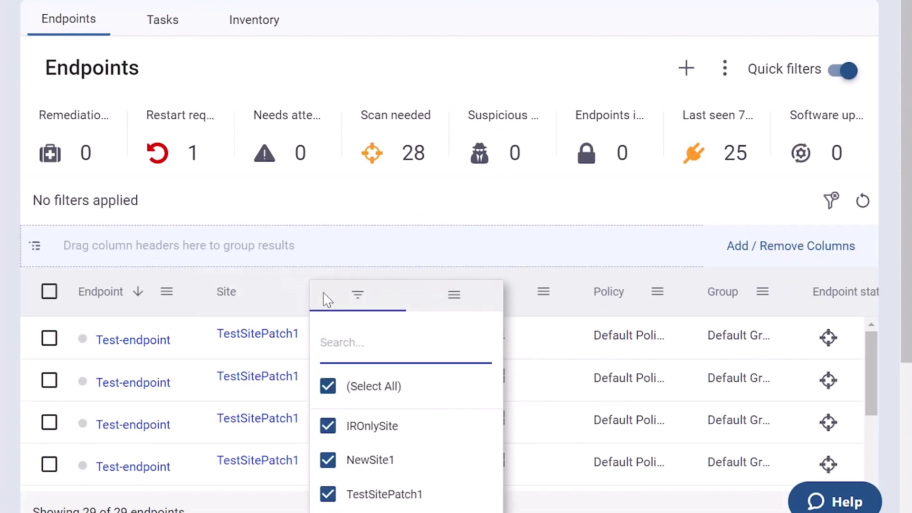
left_click(327, 386)
left_click(328, 425)
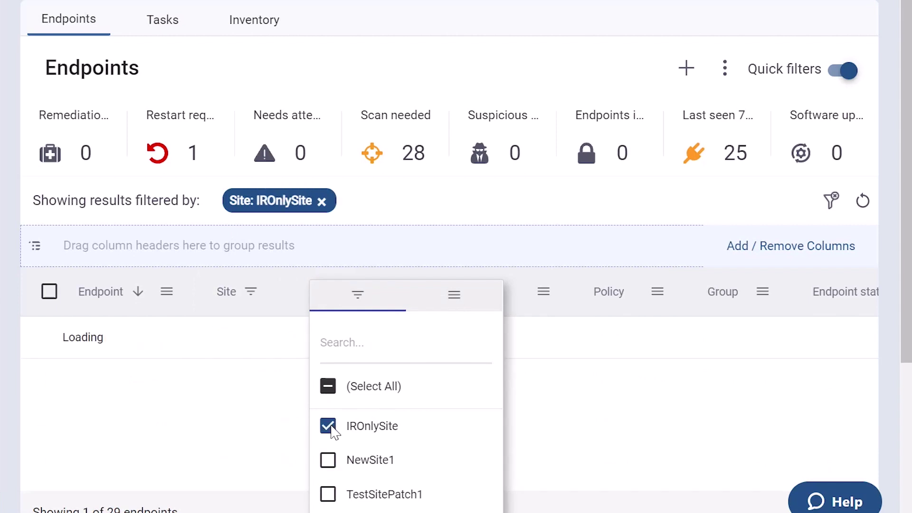
left_click(408, 202)
left_click(607, 304)
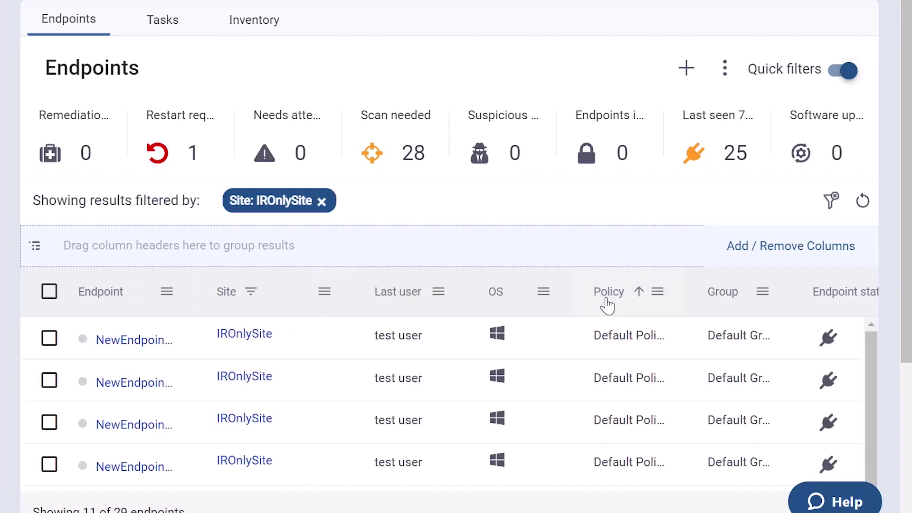
left_click(656, 293)
type("default")
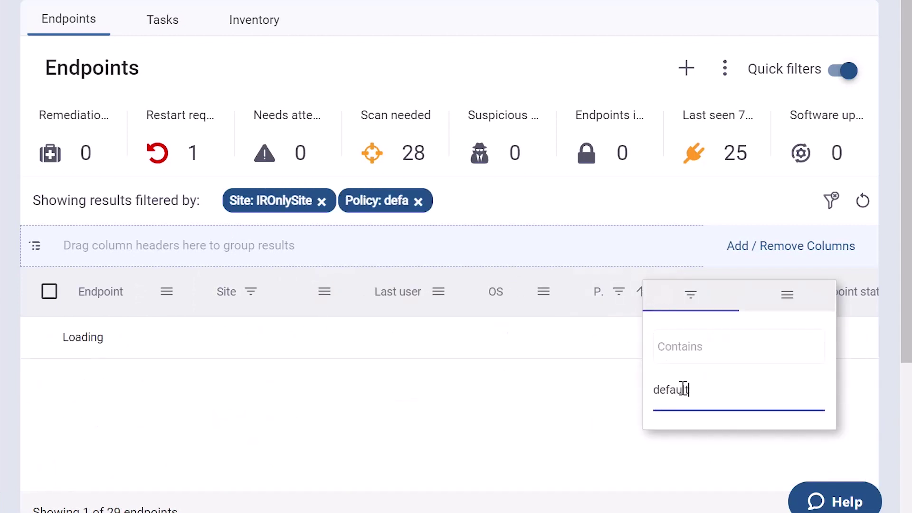
left_click(611, 207)
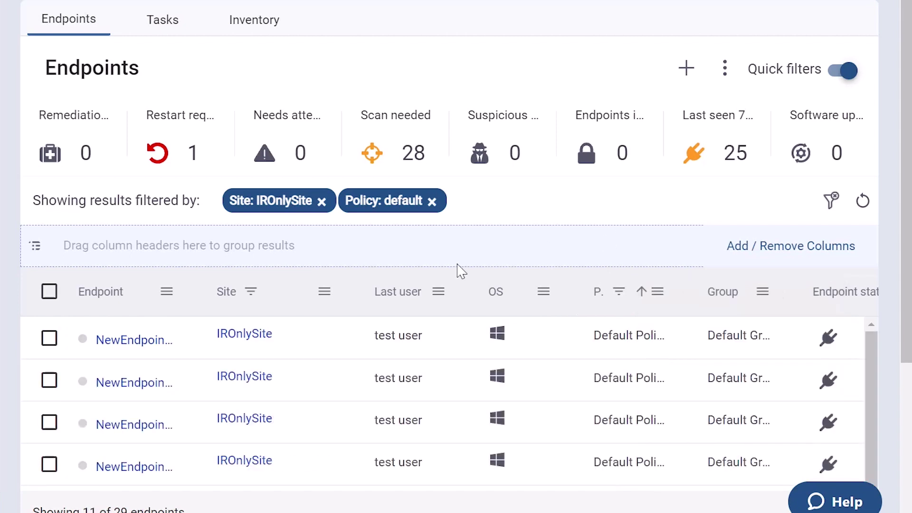
Run an inventory and vulnerability scan on all 11 filtered endpoints
left_click(49, 291)
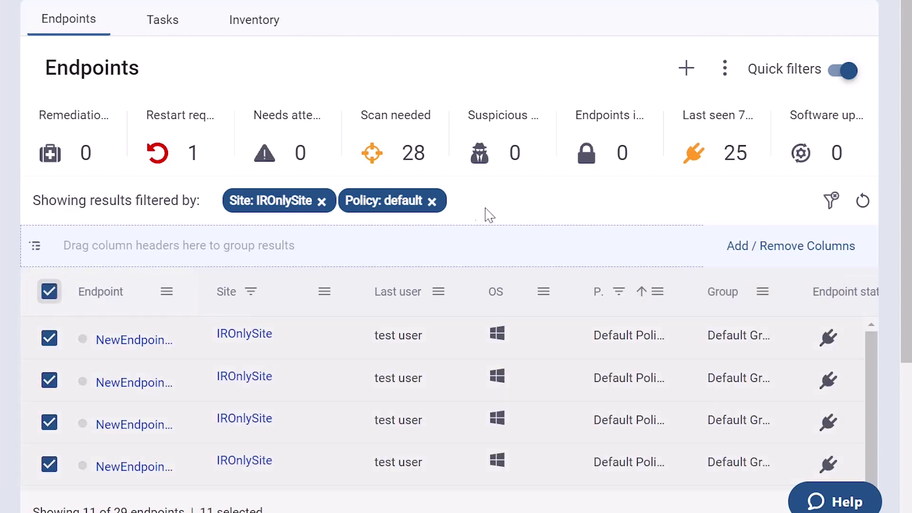
left_click(725, 69)
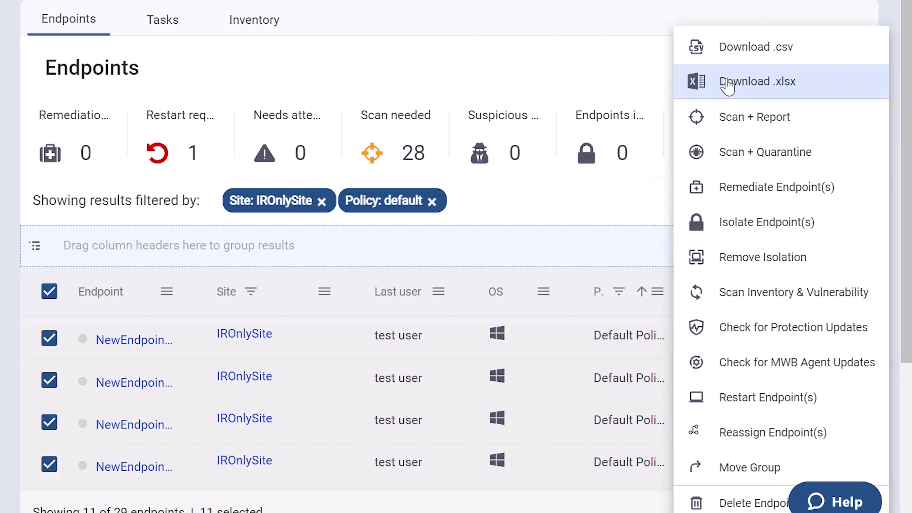
left_click(757, 304)
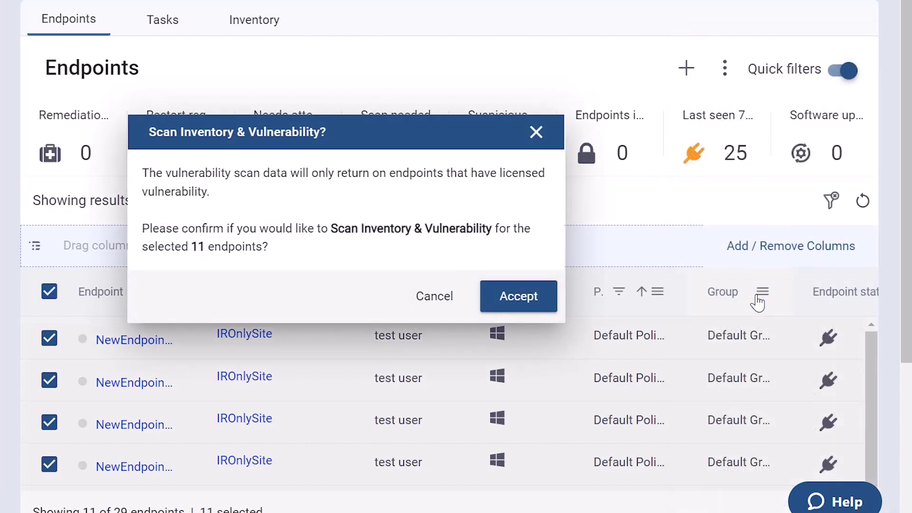
left_click(524, 299)
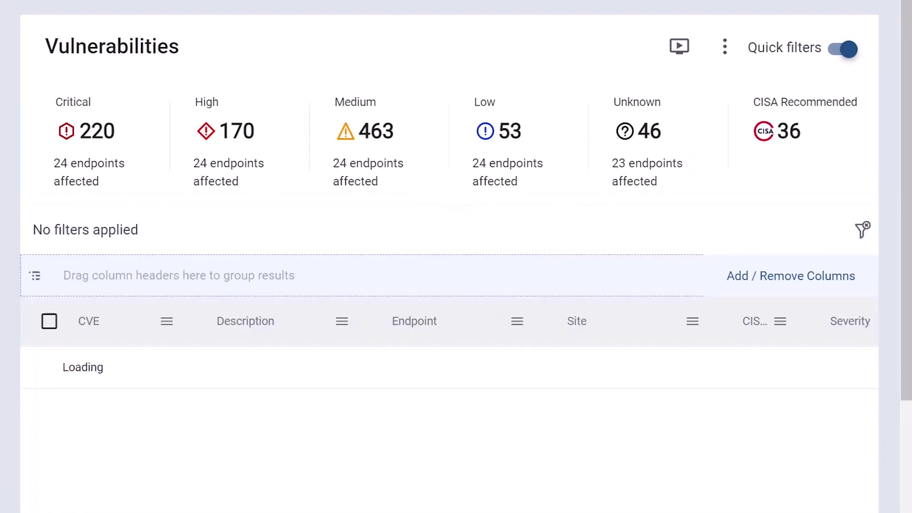
Update Wireshark 2.4.0 to 6.02 on all hosts affected by CVE-2017-15193
left_click(100, 371)
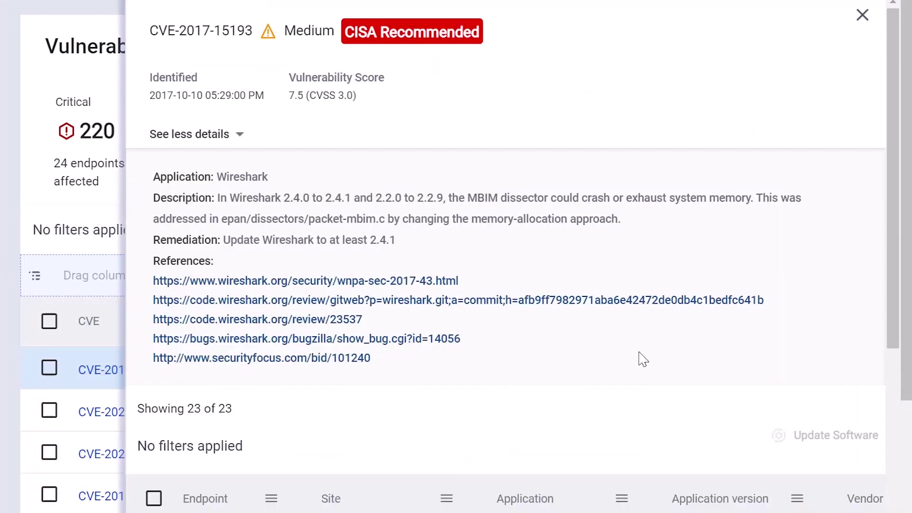
scroll(638, 358, "down", 2)
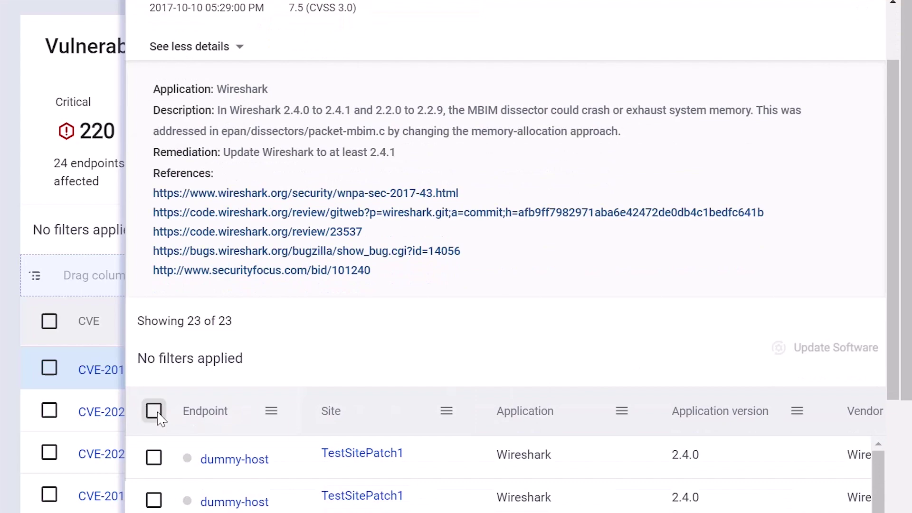
left_click(154, 411)
left_click(777, 348)
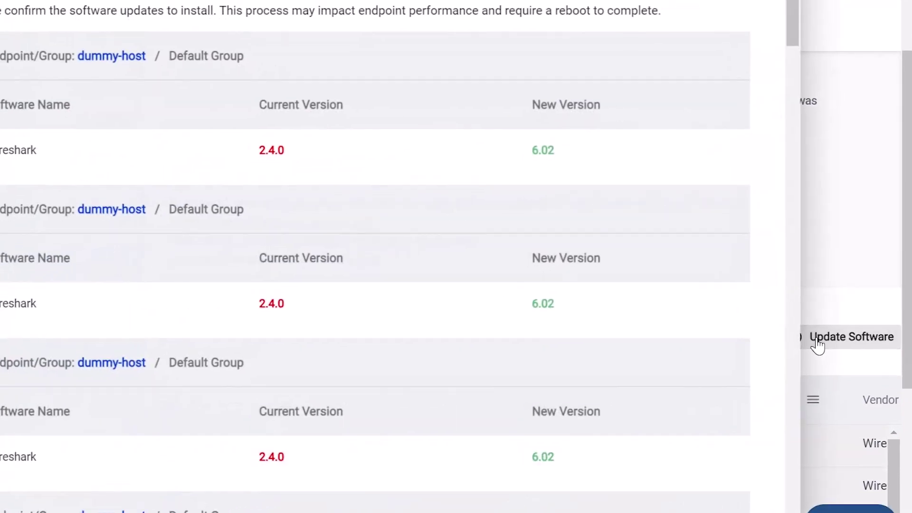
scroll(712, 311, "down", 1)
scroll(706, 305, "down", 1)
scroll(706, 309, "down", 4)
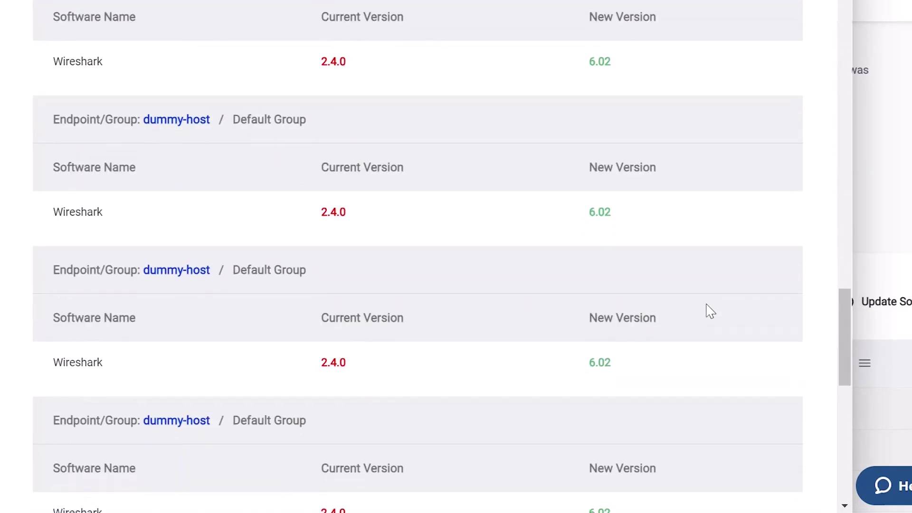
scroll(709, 324, "down", 3)
left_click(785, 485)
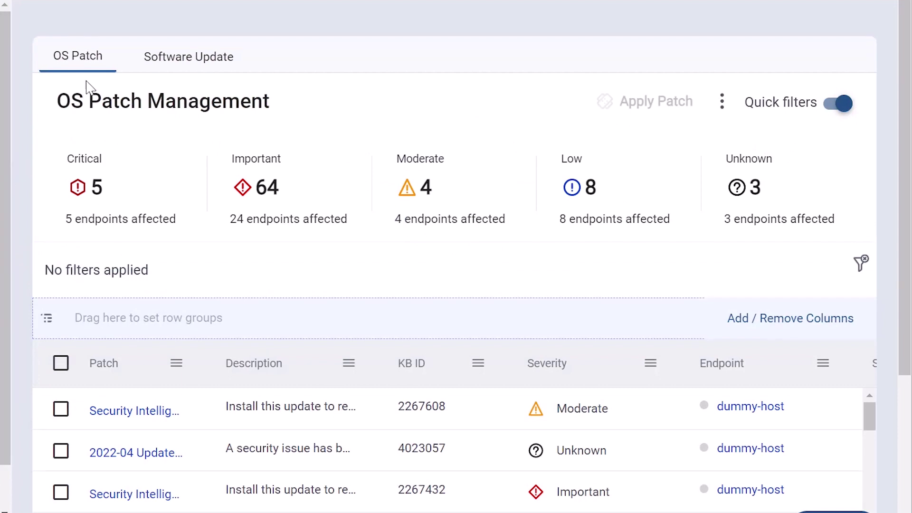
left_click(147, 70)
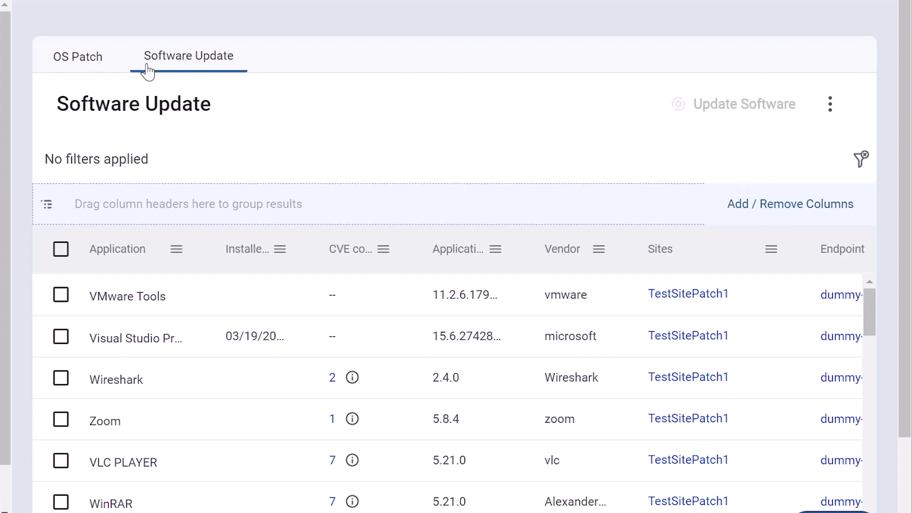
left_click(97, 70)
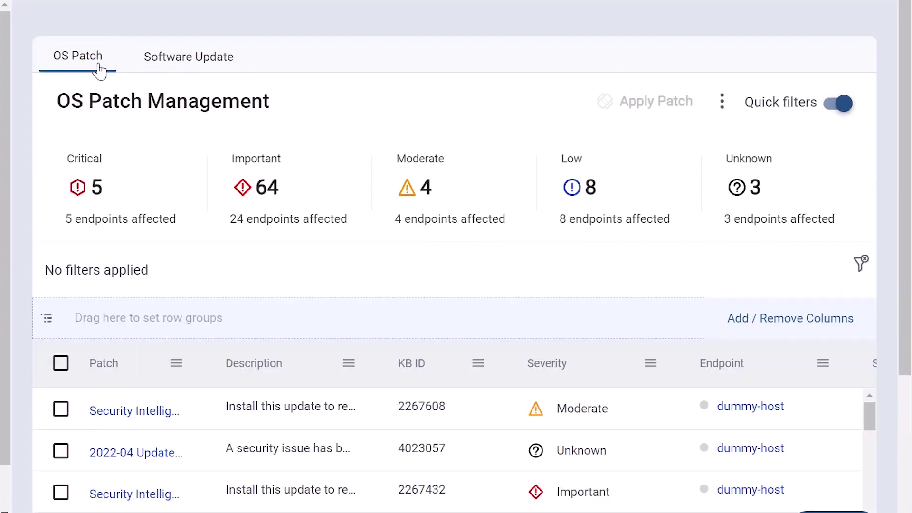
scroll(178, 453, "down", 2)
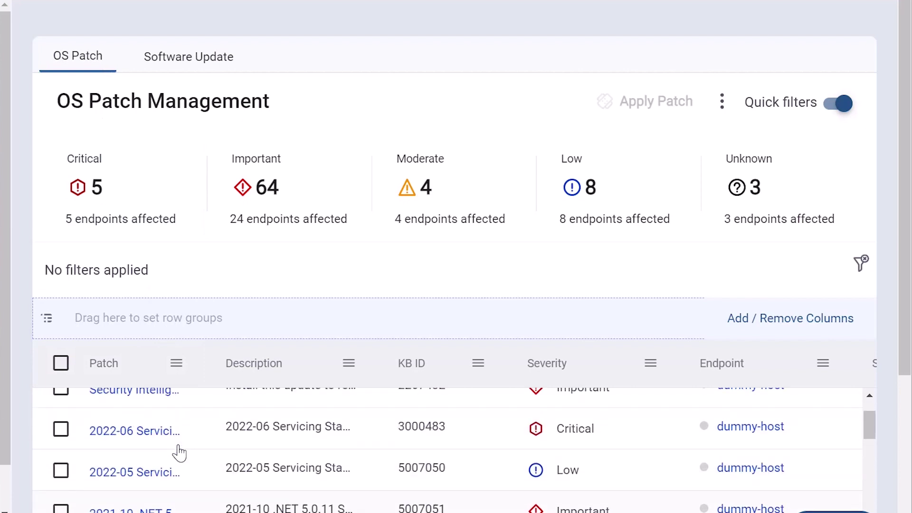
Install the 2022-06 Servicing Stack Update (KB5011570) on the selected dummy-host endpoints
left_click(179, 450)
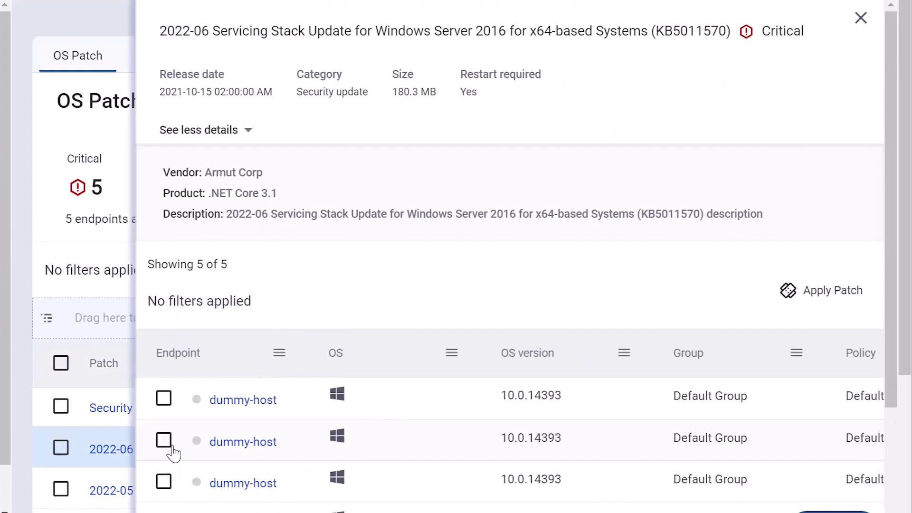
left_click(165, 401)
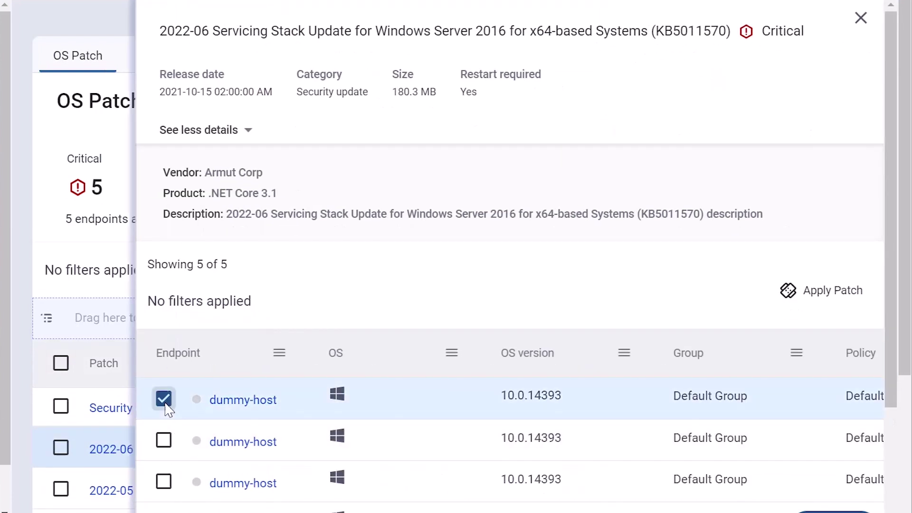
left_click(164, 442)
left_click(164, 482)
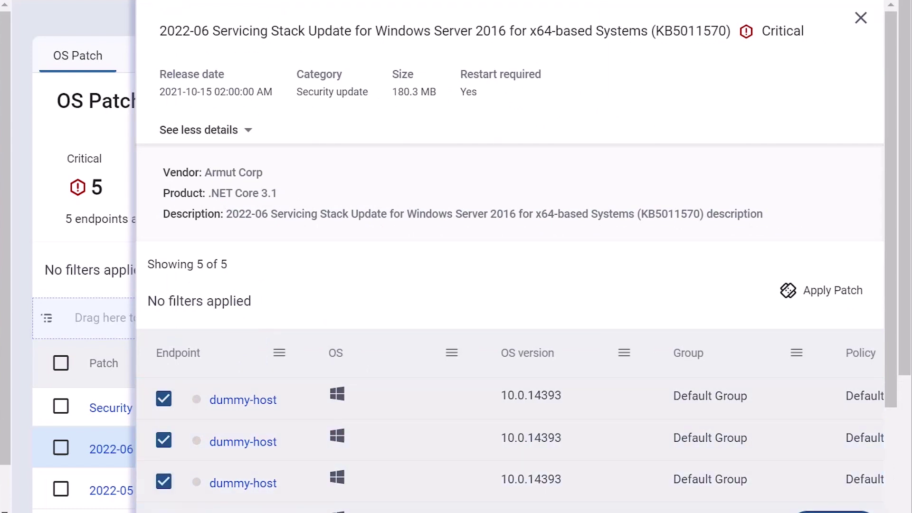
left_click(824, 304)
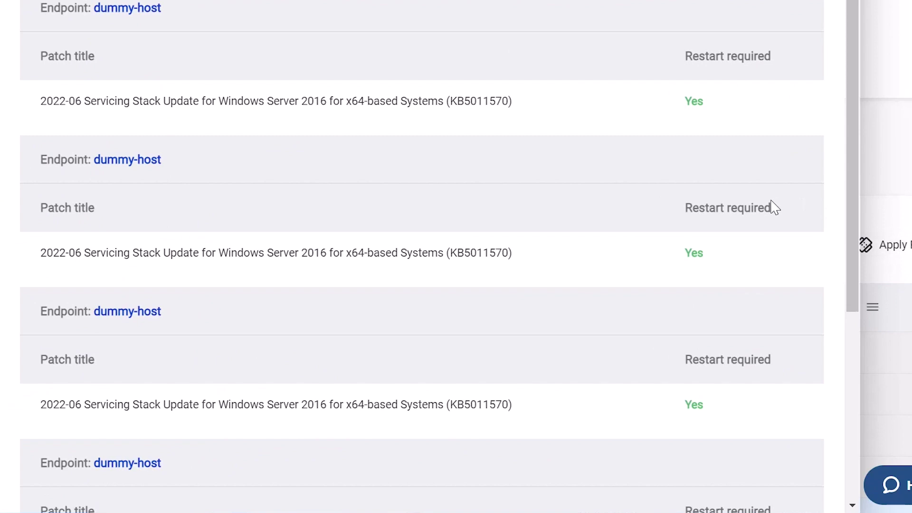
scroll(774, 207, "down", 5)
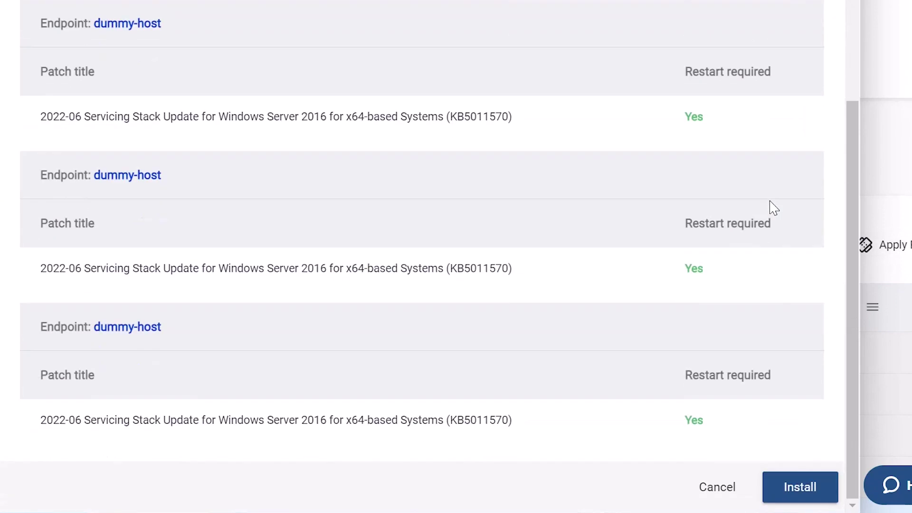
left_click(796, 488)
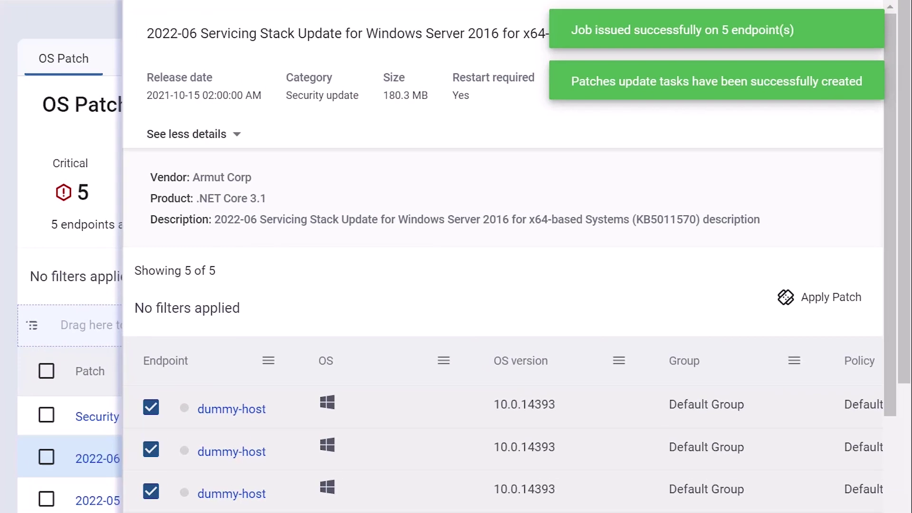